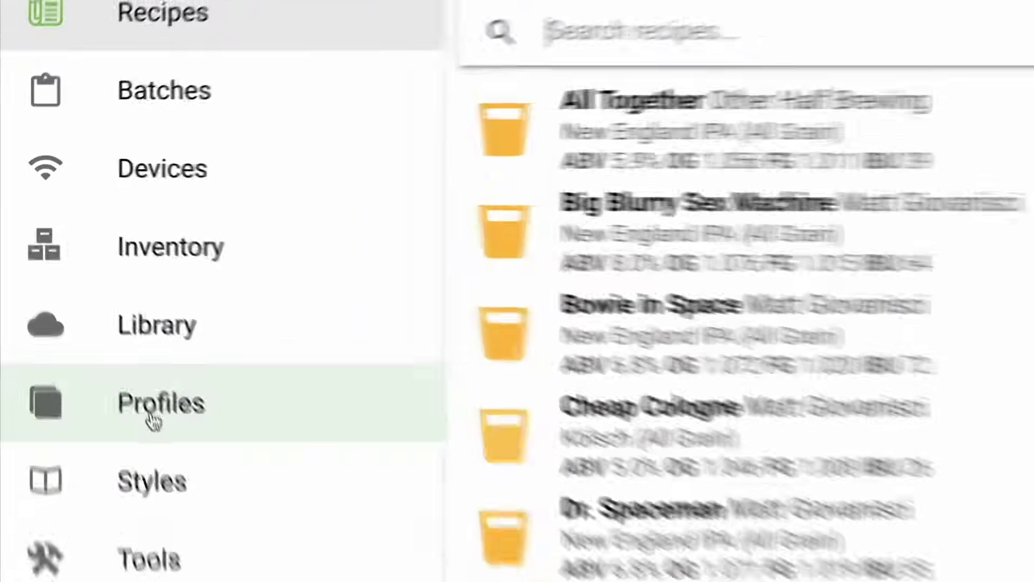
Open the saved water profiles and bring up the Home source profile for editing
click(89, 304)
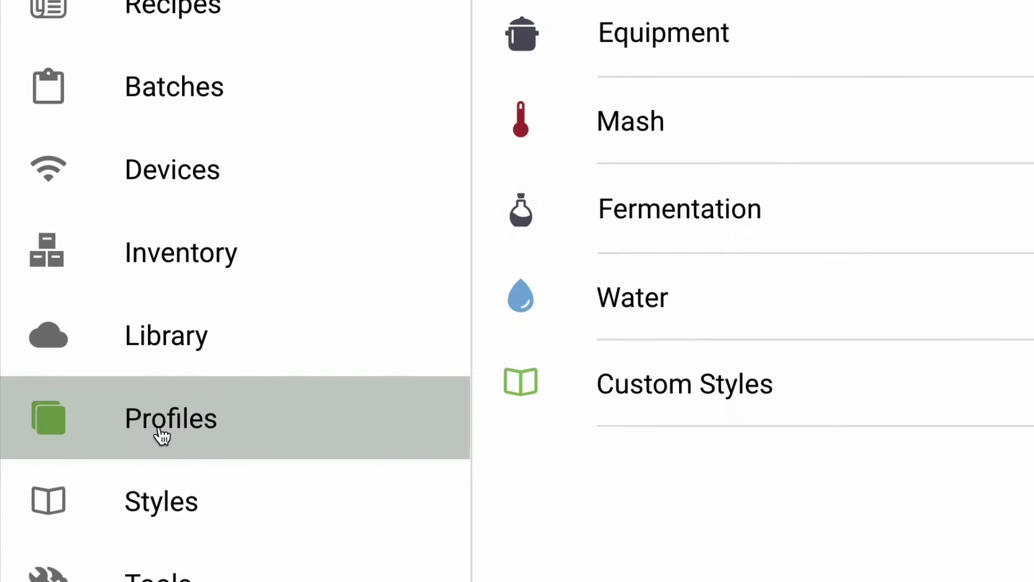
click(622, 303)
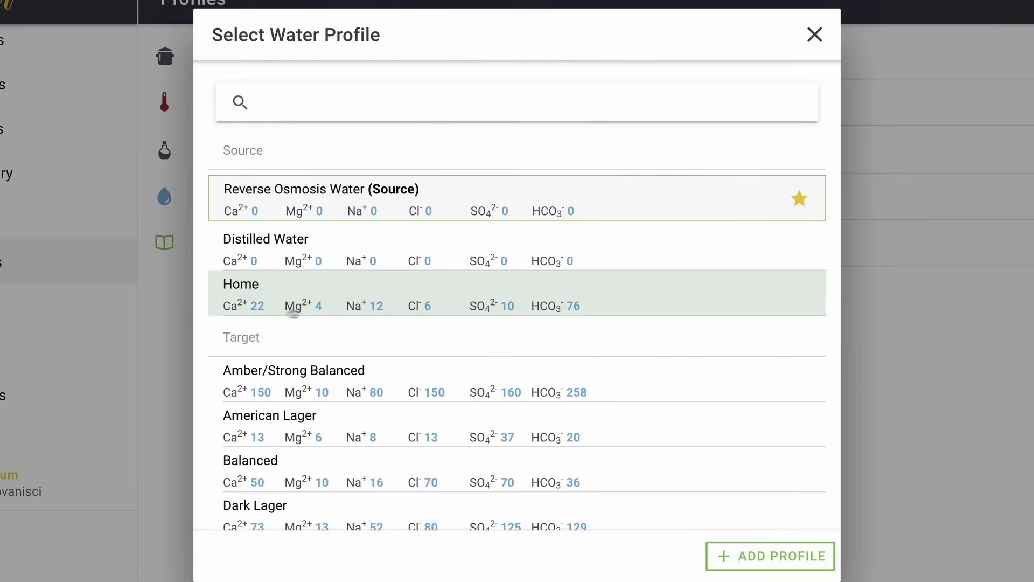
click(375, 302)
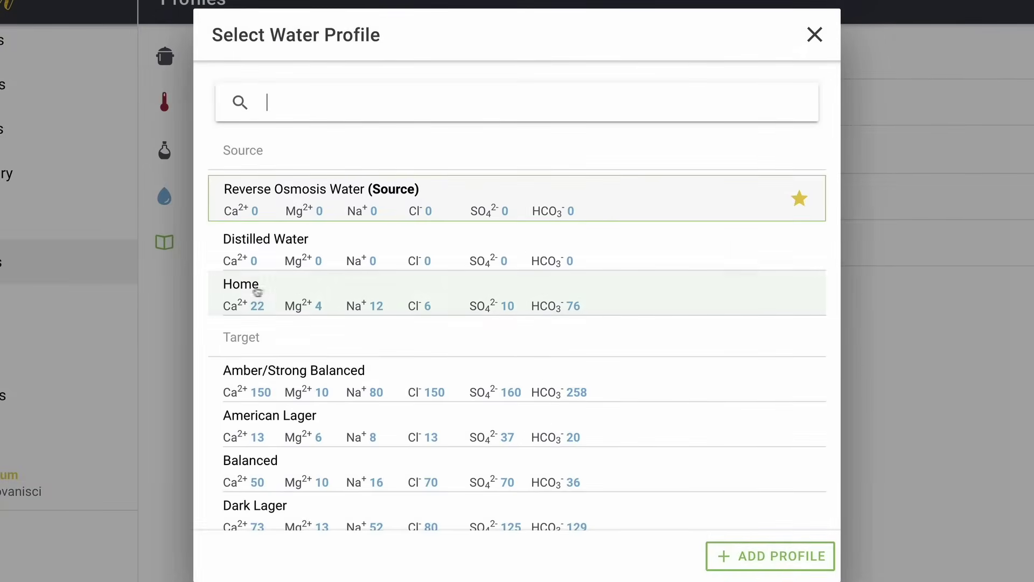
click(257, 291)
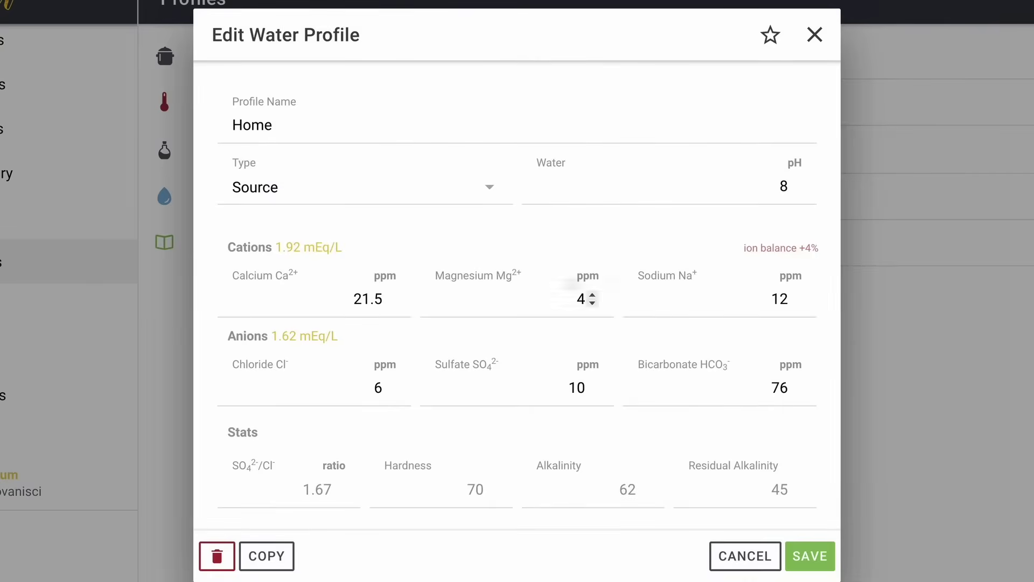
scroll(579, 393, down, 1)
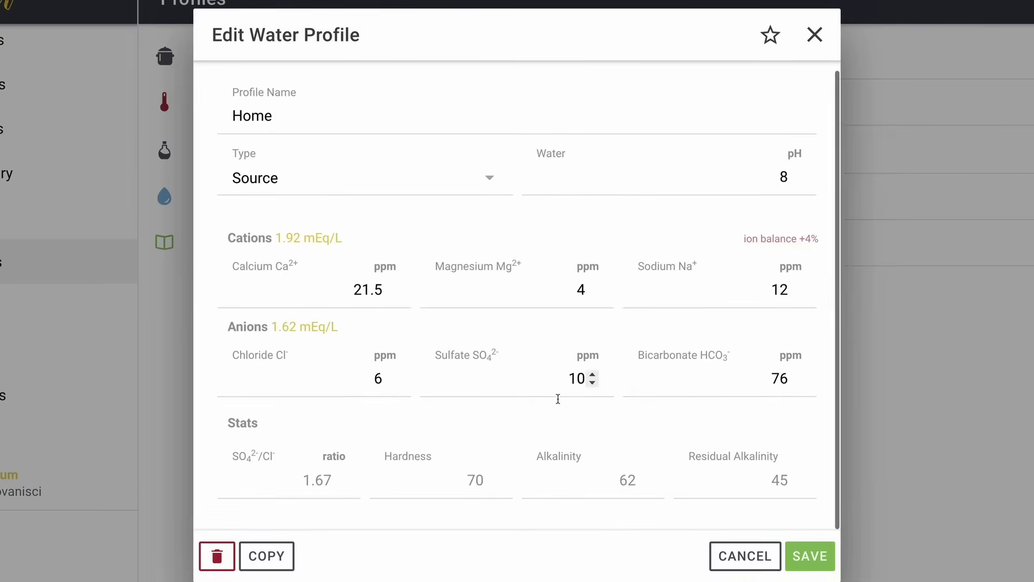
click(792, 549)
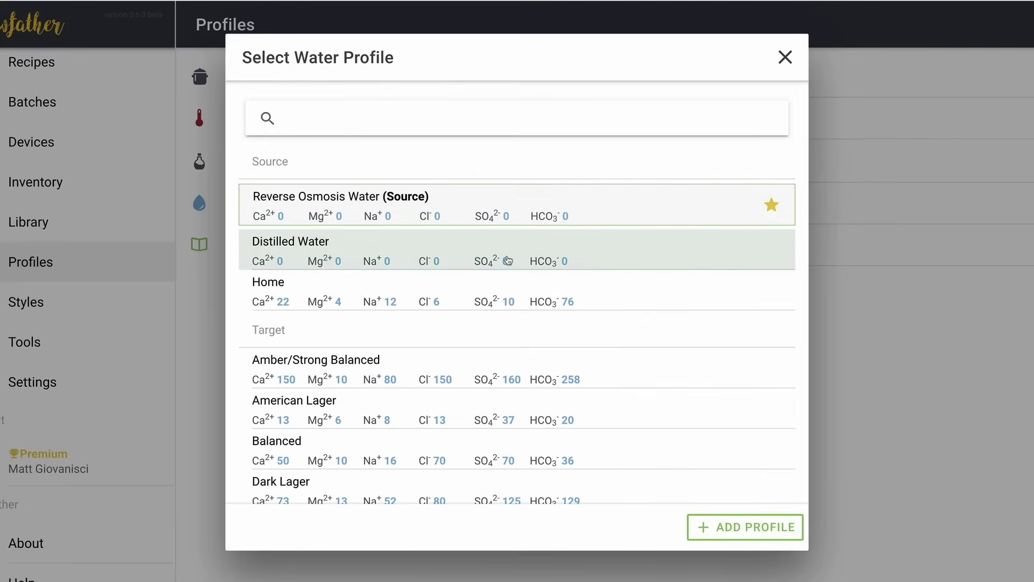
Browse the target water profiles down to Hoppy NEIPA, then close the profile list
click(544, 245)
scroll(424, 349, down, 3)
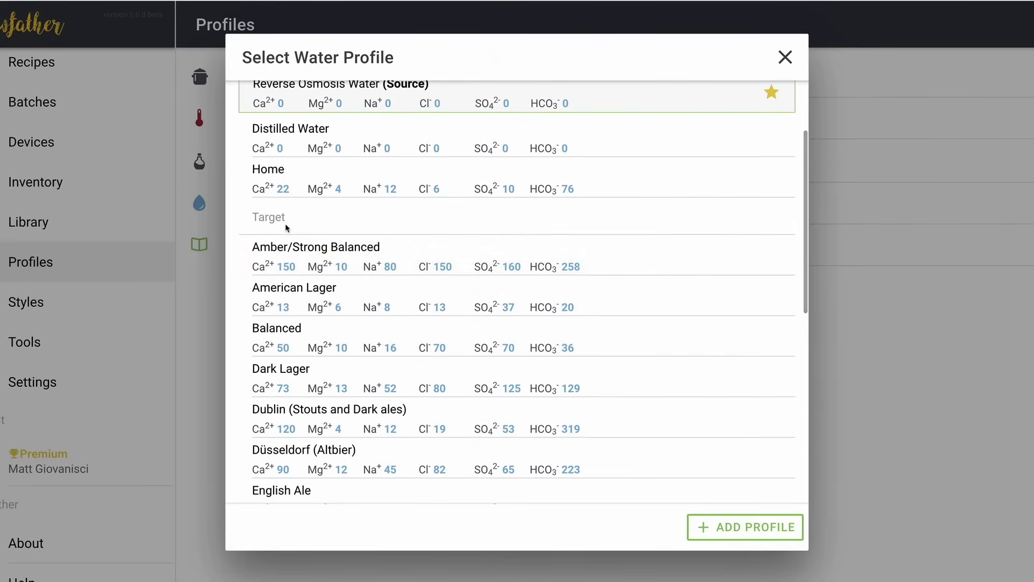
scroll(286, 224, down, 1)
click(300, 250)
scroll(311, 237, down, 6)
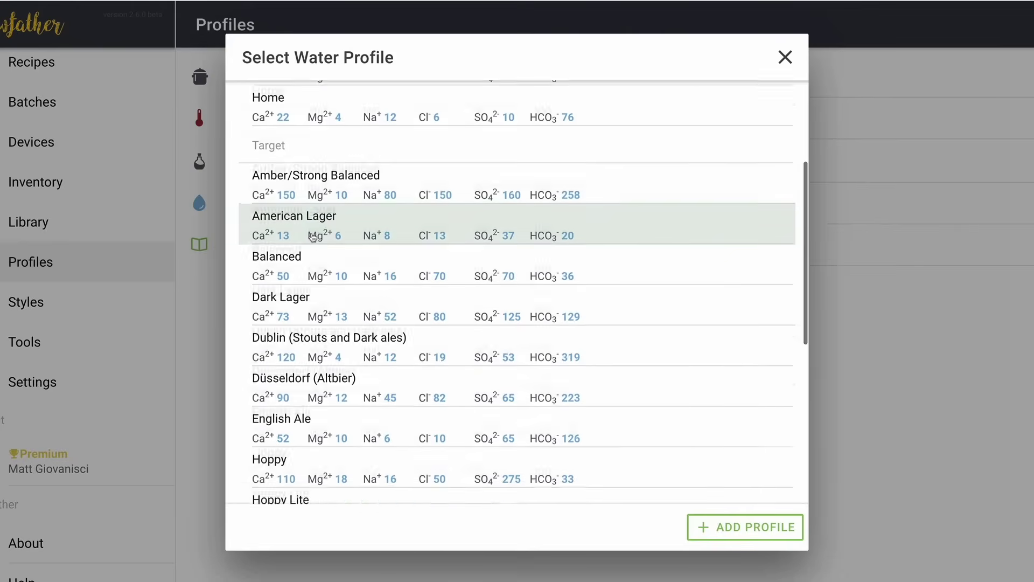
scroll(302, 227, down, 2)
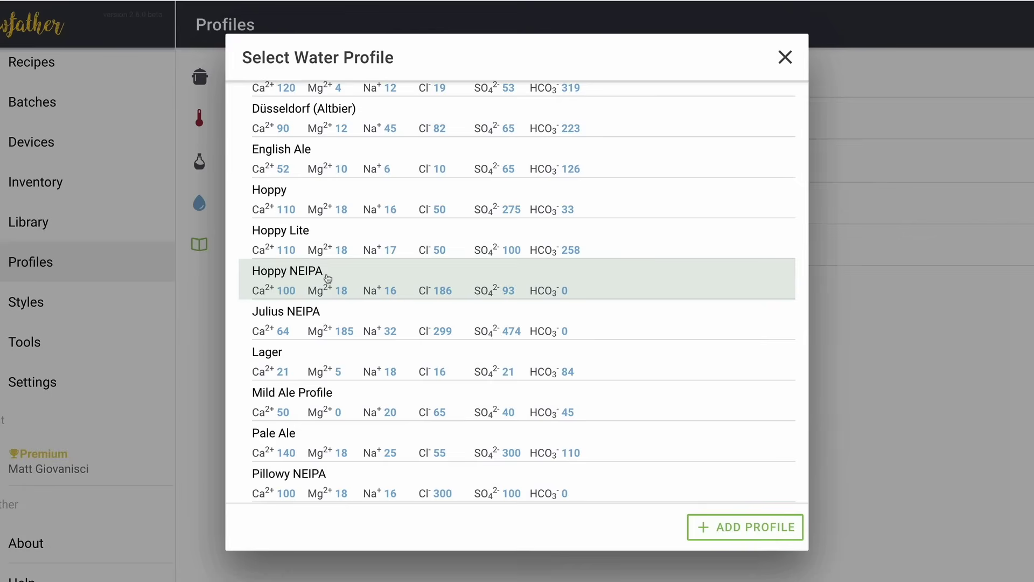
scroll(329, 278, down, 2)
scroll(345, 302, up, 10)
scroll(356, 315, up, 3)
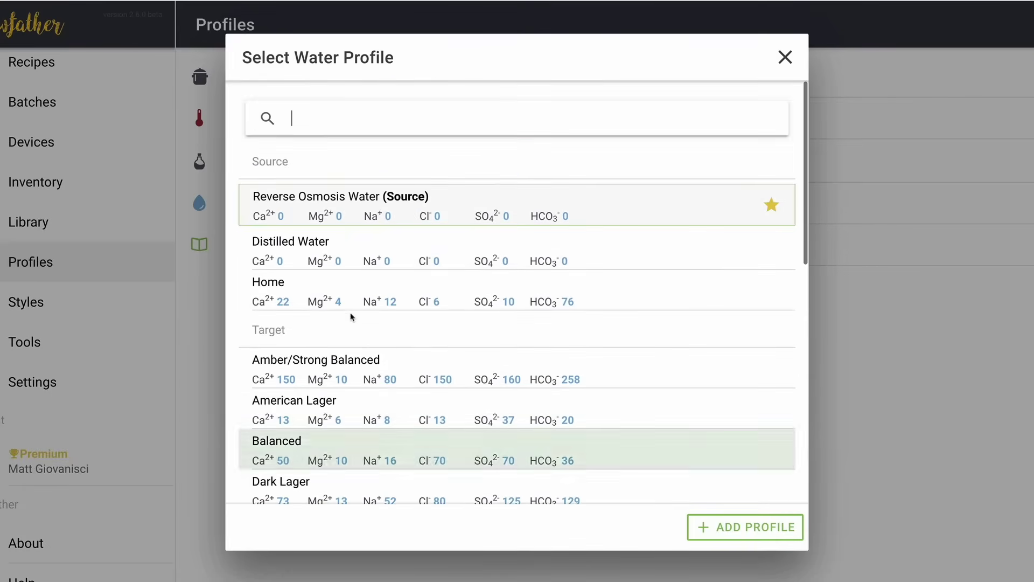
click(794, 61)
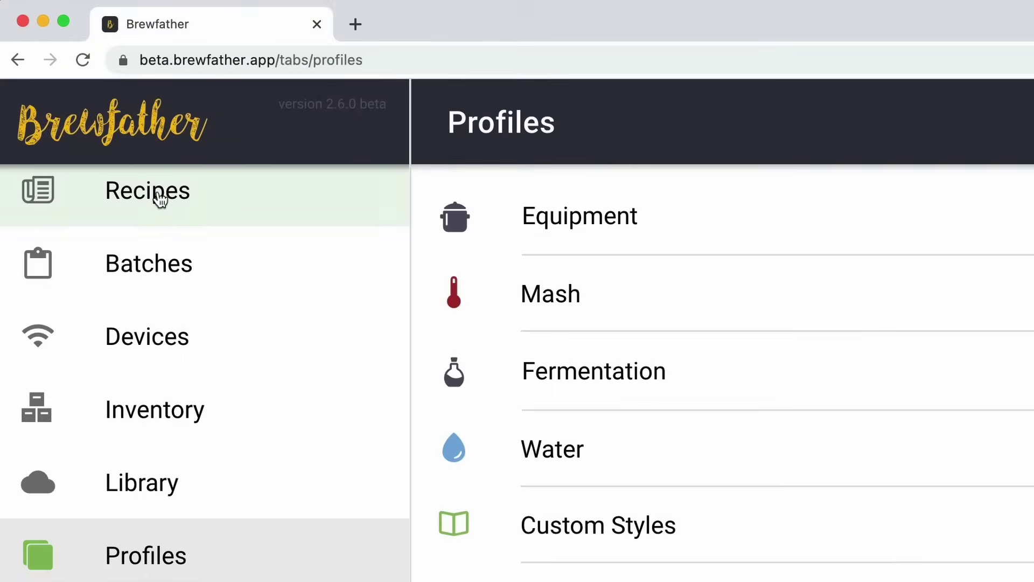
Open the Bowie in Space recipe and its water calculator showing pH 5.69 with Home source water
click(38, 67)
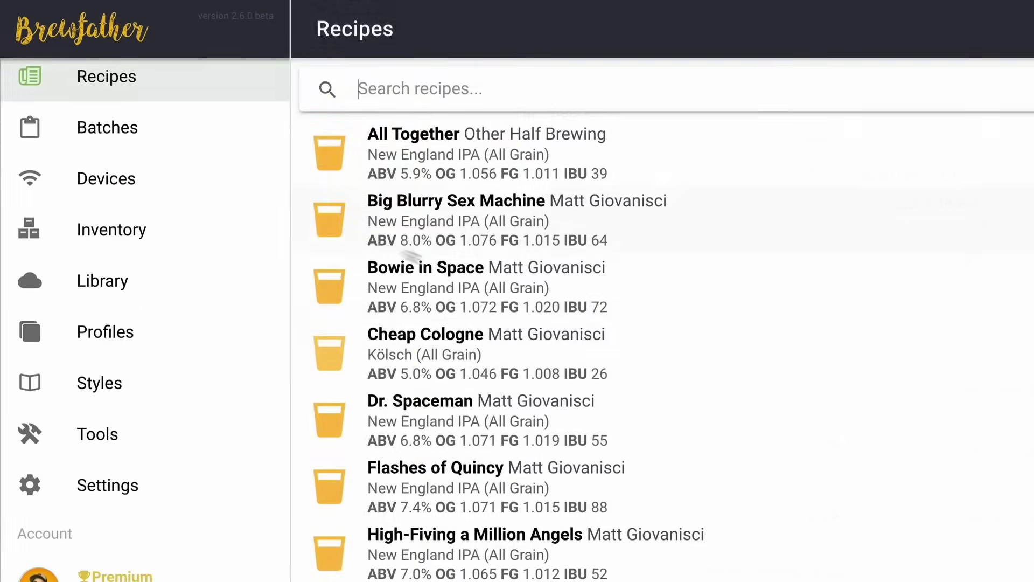
click(597, 474)
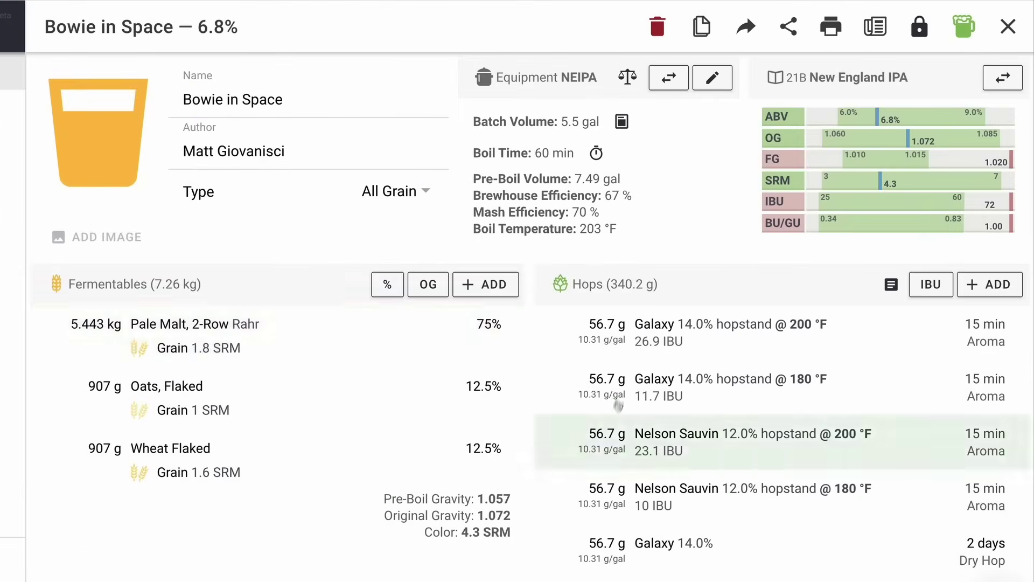
scroll(1017, 374, down, 5)
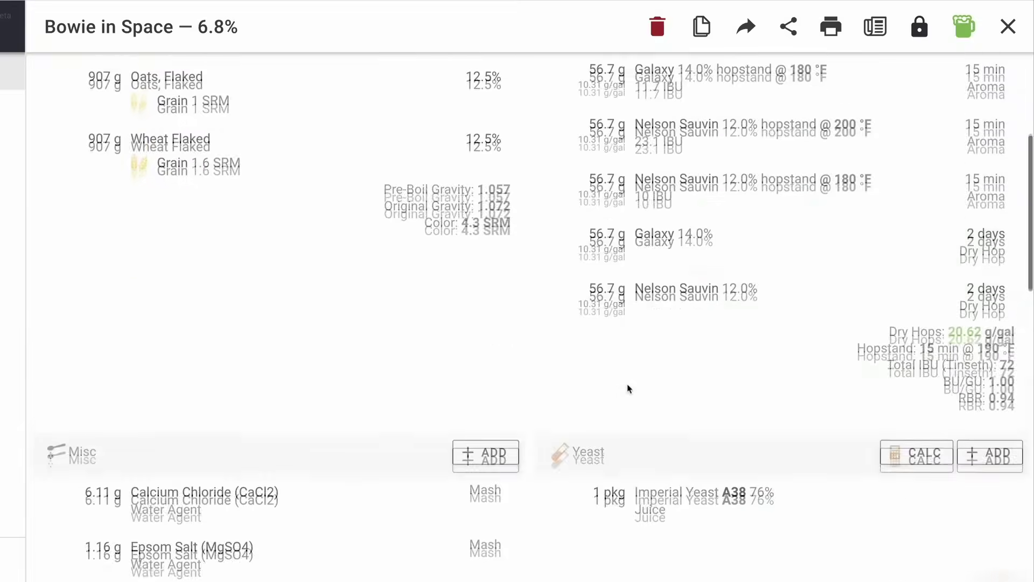
scroll(627, 387, down, 5)
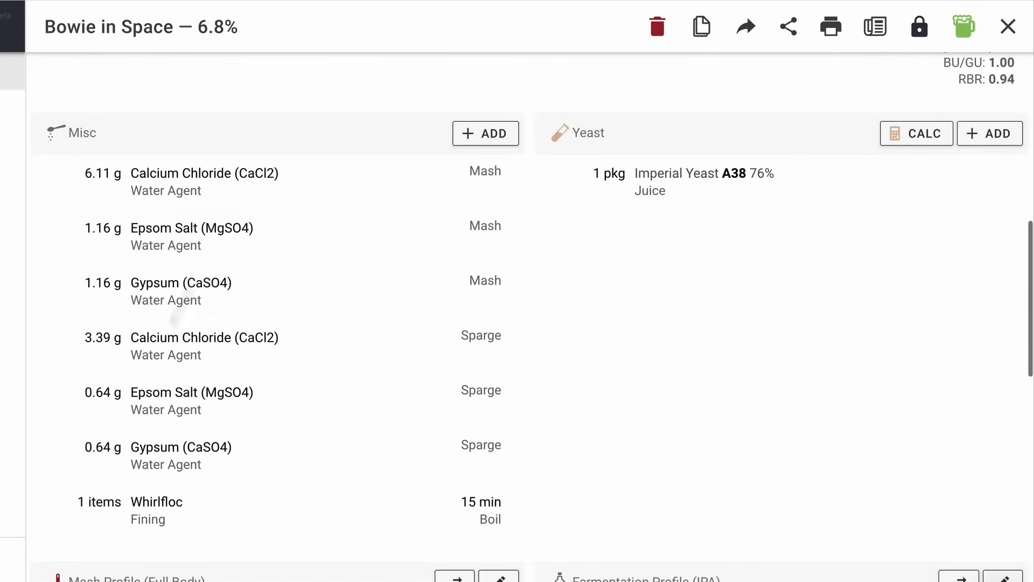
scroll(250, 302, down, 5)
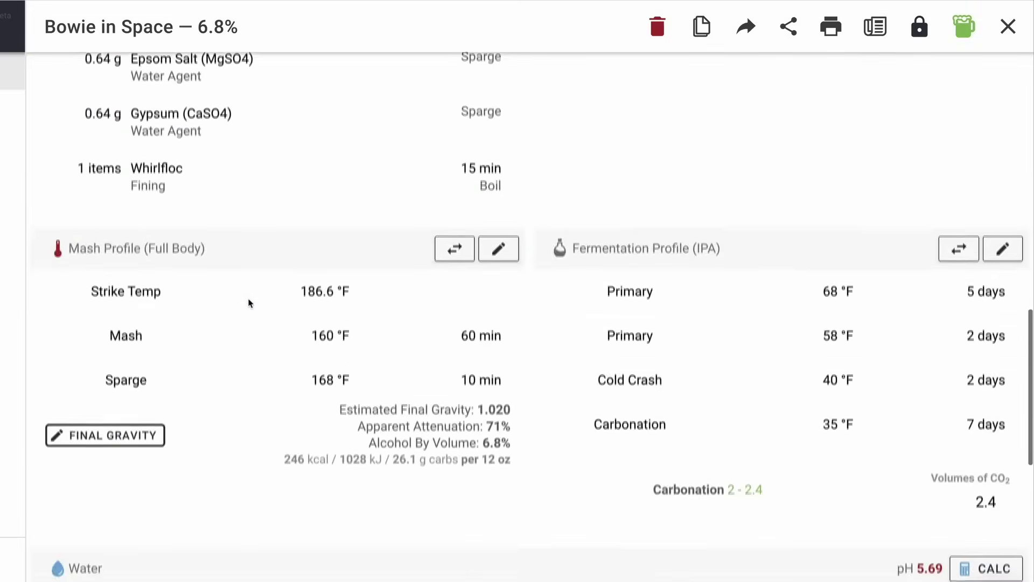
scroll(249, 301, down, 4)
scroll(105, 348, down, 1)
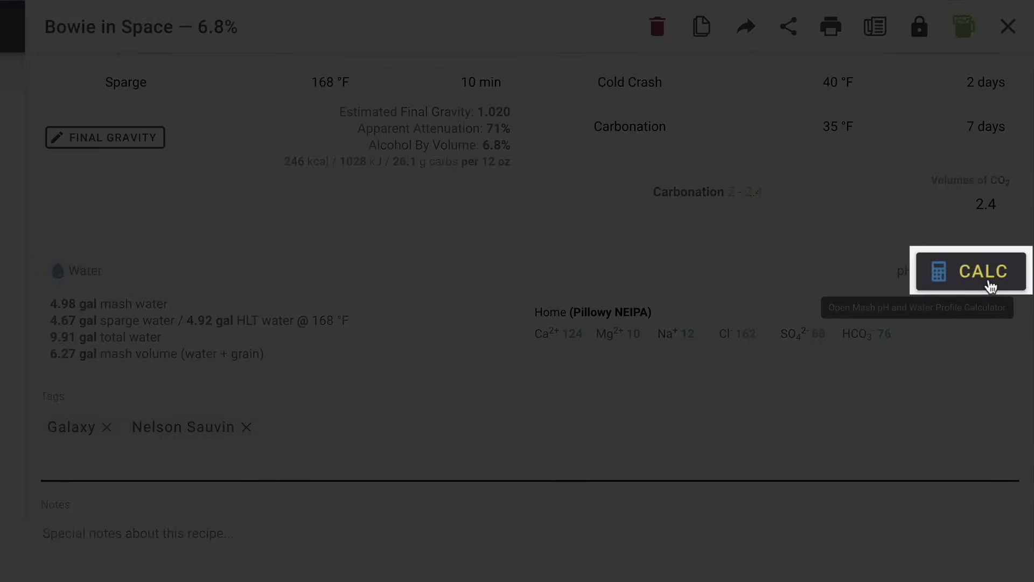
click(991, 286)
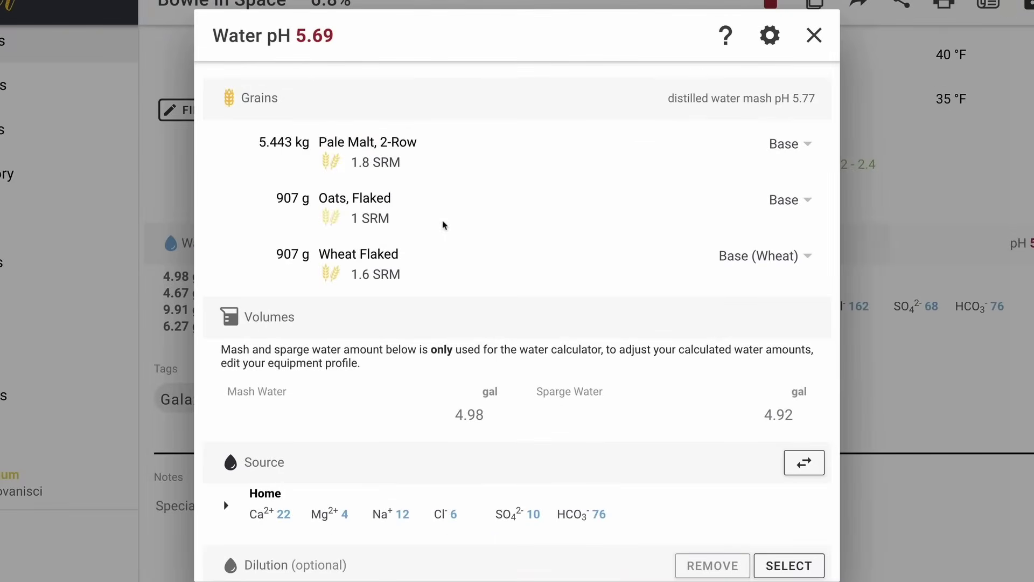
Set the recipe's source water profile to Reverse Osmosis Water
scroll(447, 224, down, 3)
scroll(540, 291, down, 3)
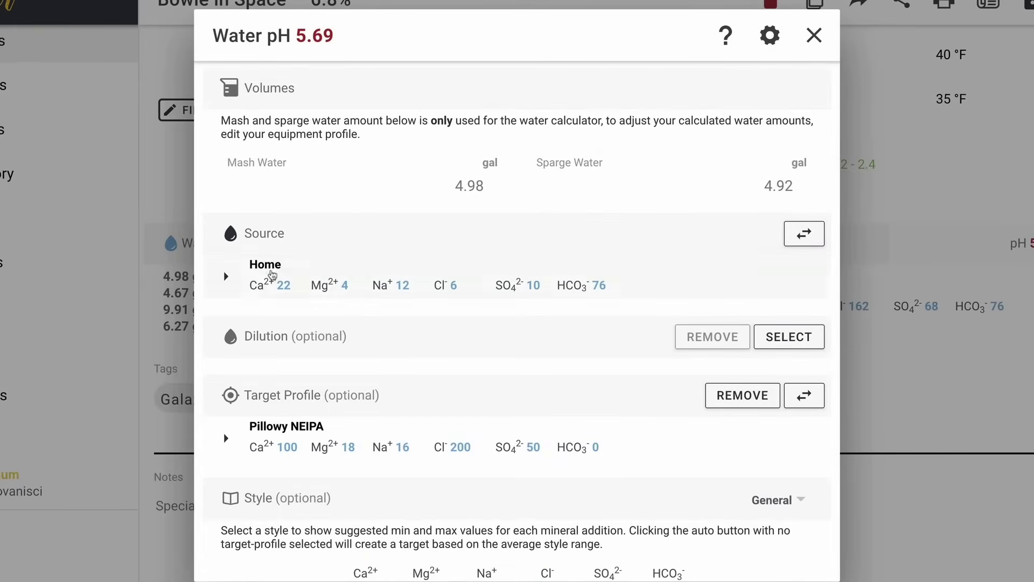
click(804, 233)
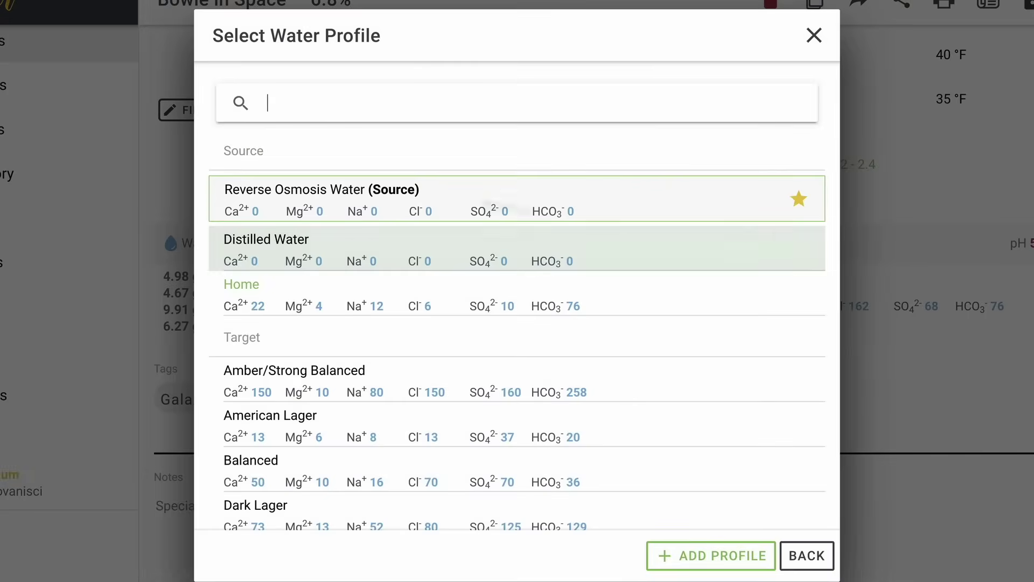
click(335, 191)
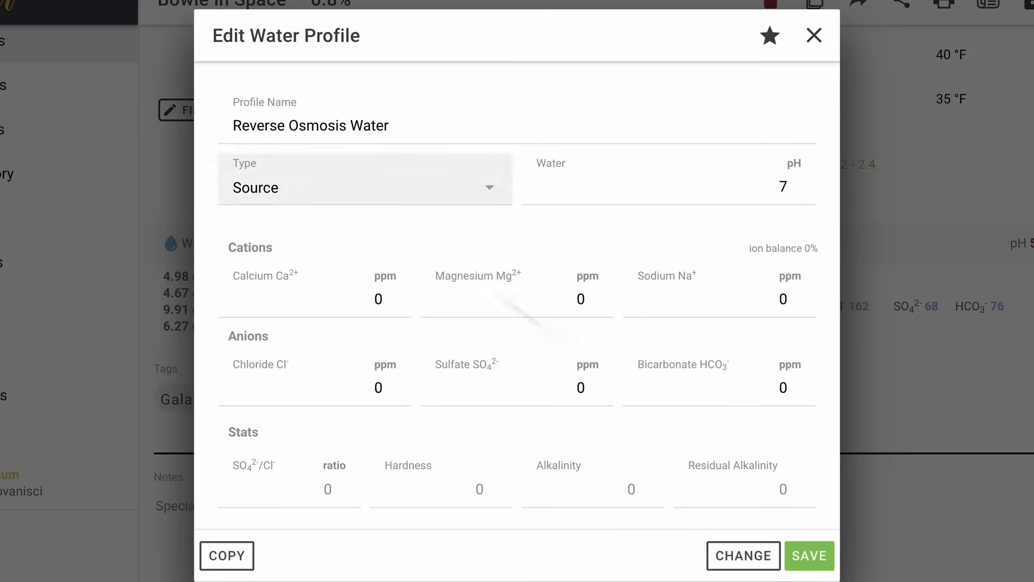
click(822, 560)
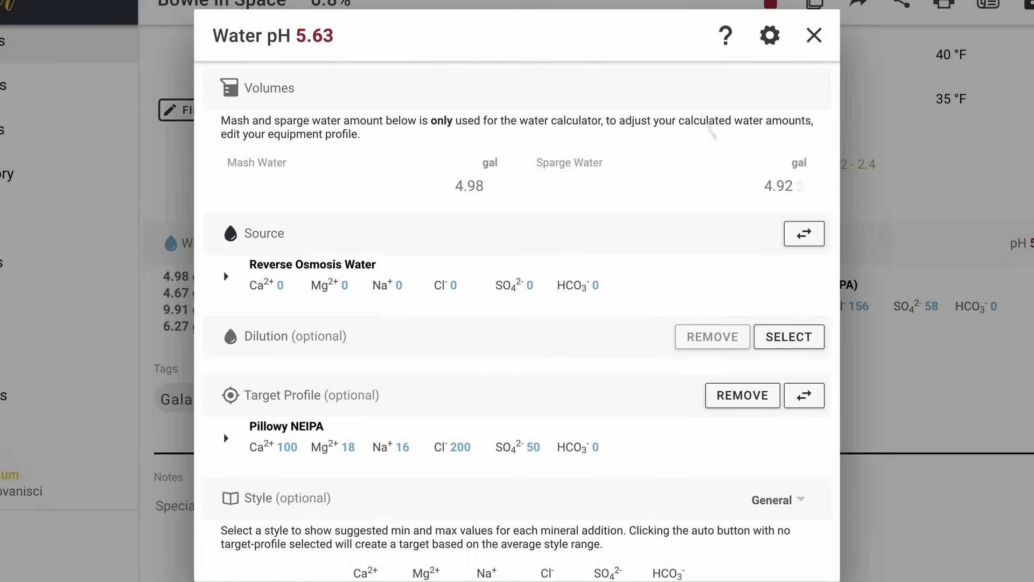
Change the target water profile from Pillowy NEIPA to Hoppy NEIPA
scroll(595, 291, down, 3)
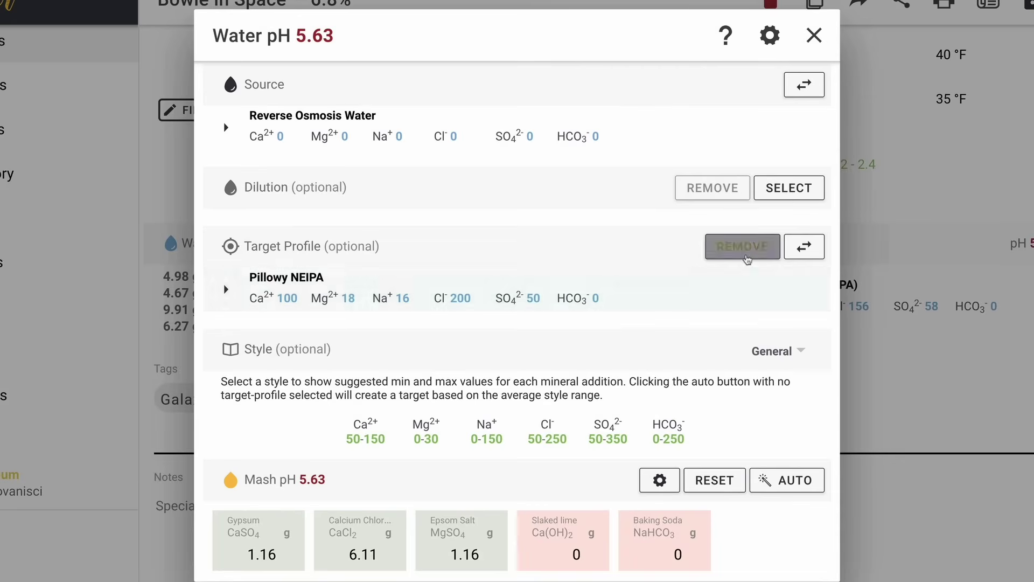
click(815, 251)
scroll(442, 267, down, 10)
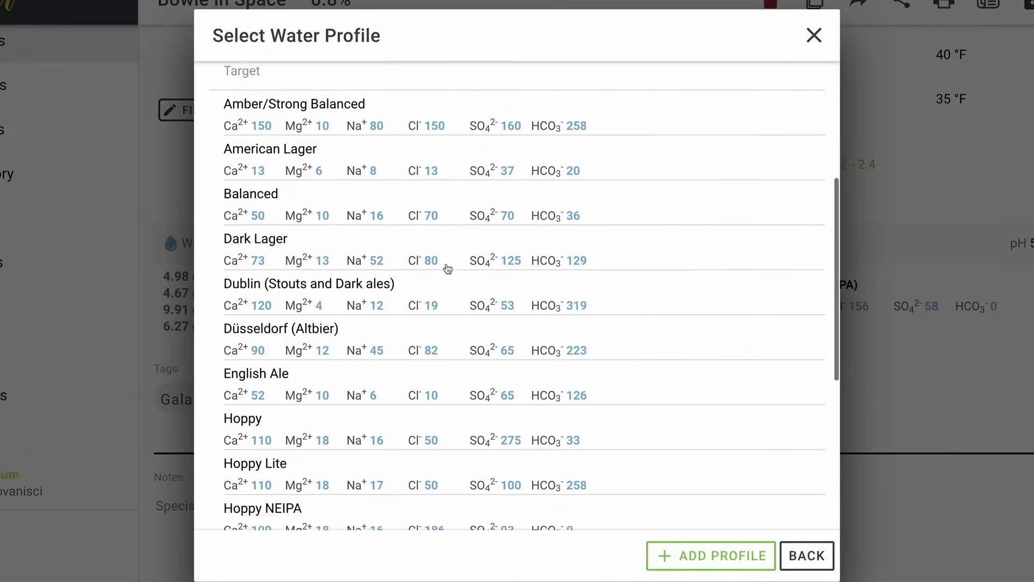
click(388, 216)
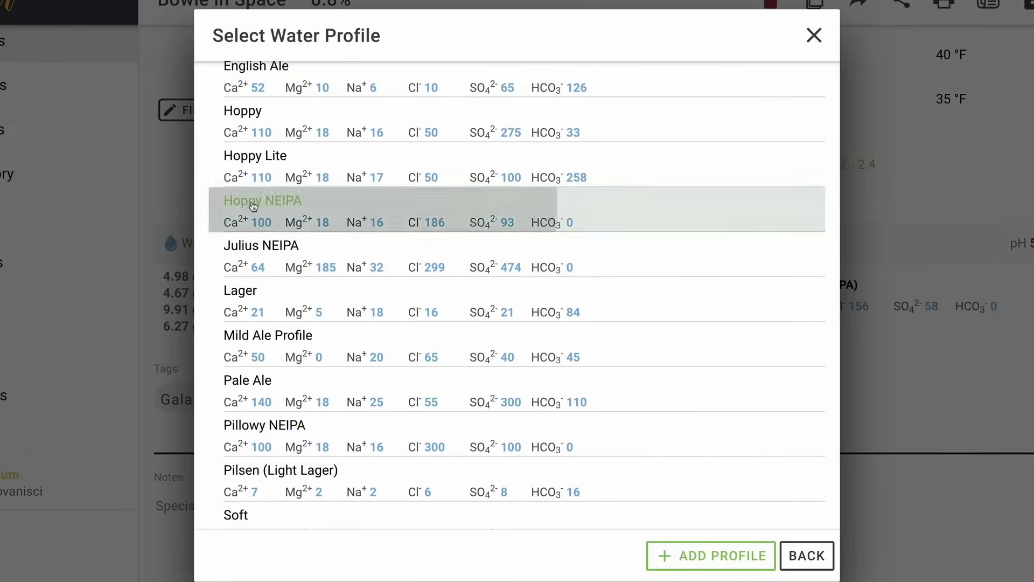
click(809, 555)
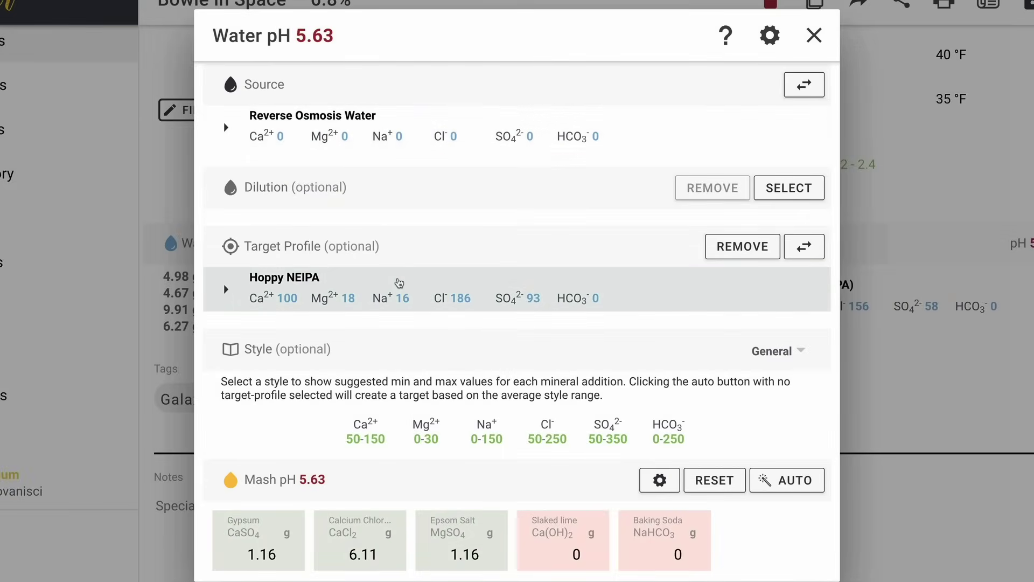
scroll(399, 283, down, 5)
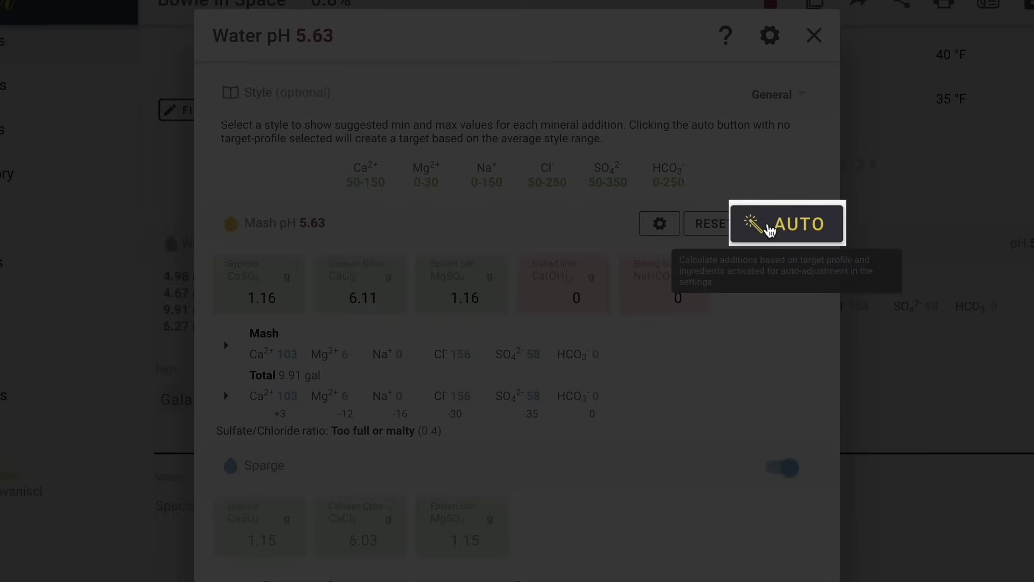
Auto-calculate mash-only salts (sparge off): 3.7 g gypsum, 10.6 g calcium chloride, 3.7 g Epsom; save to recipe
click(769, 230)
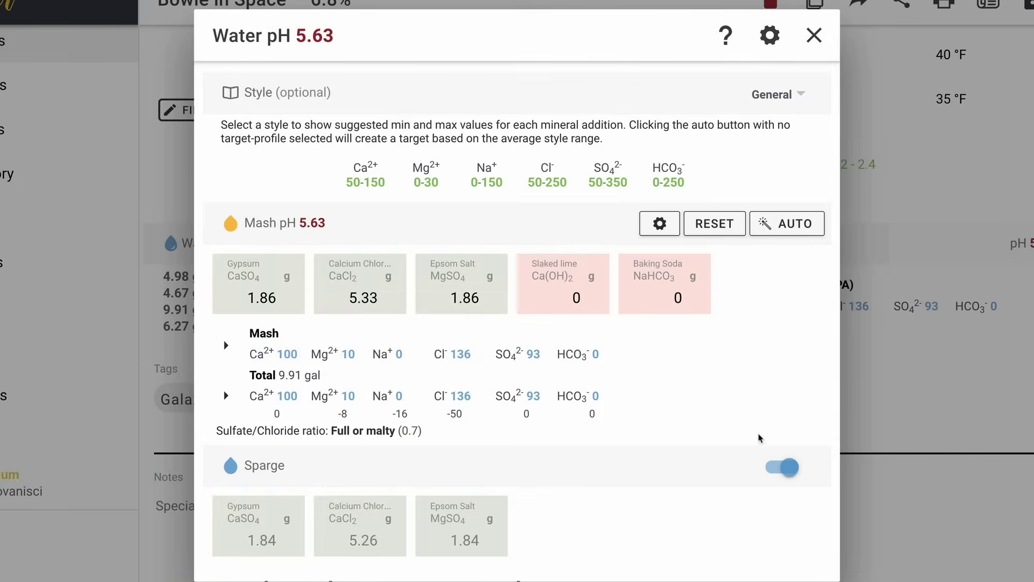
scroll(759, 434, down, 1)
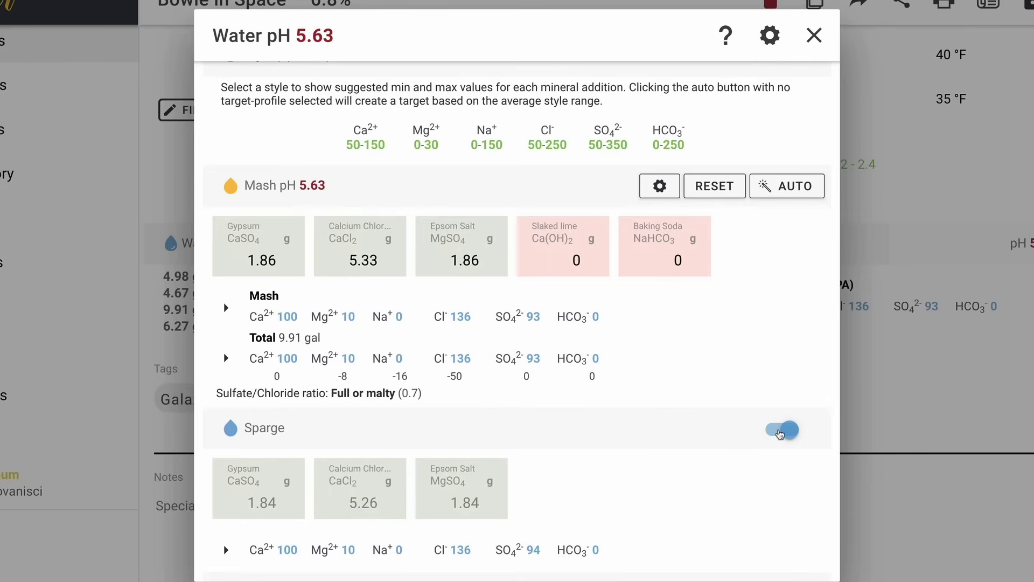
click(780, 430)
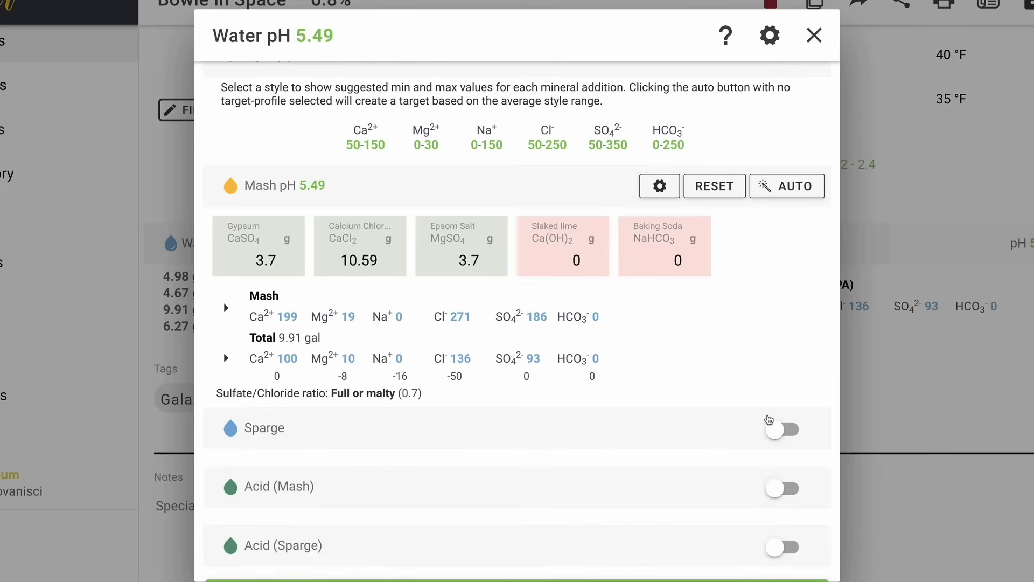
scroll(768, 448, down, 1)
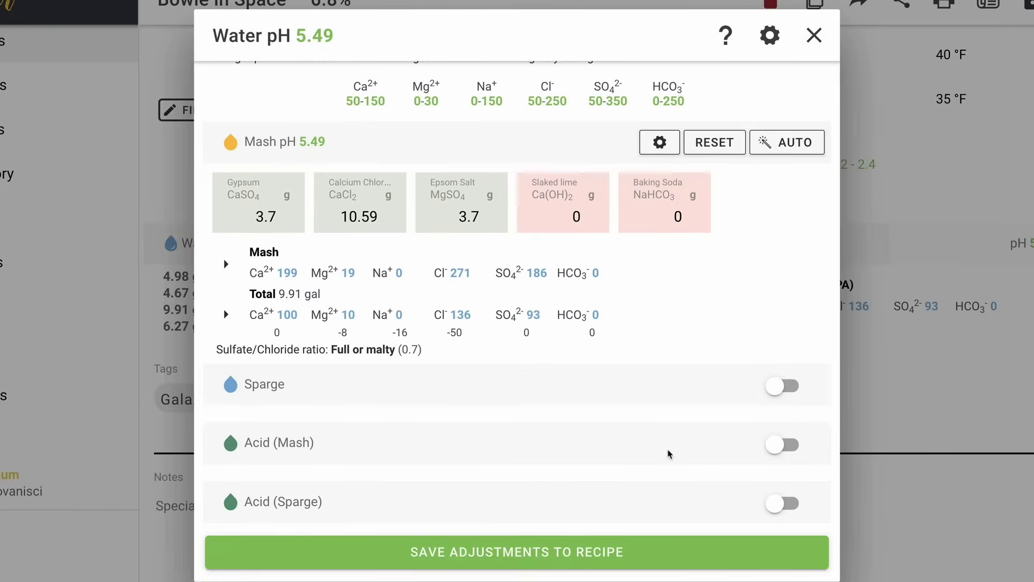
scroll(671, 454, up, 2)
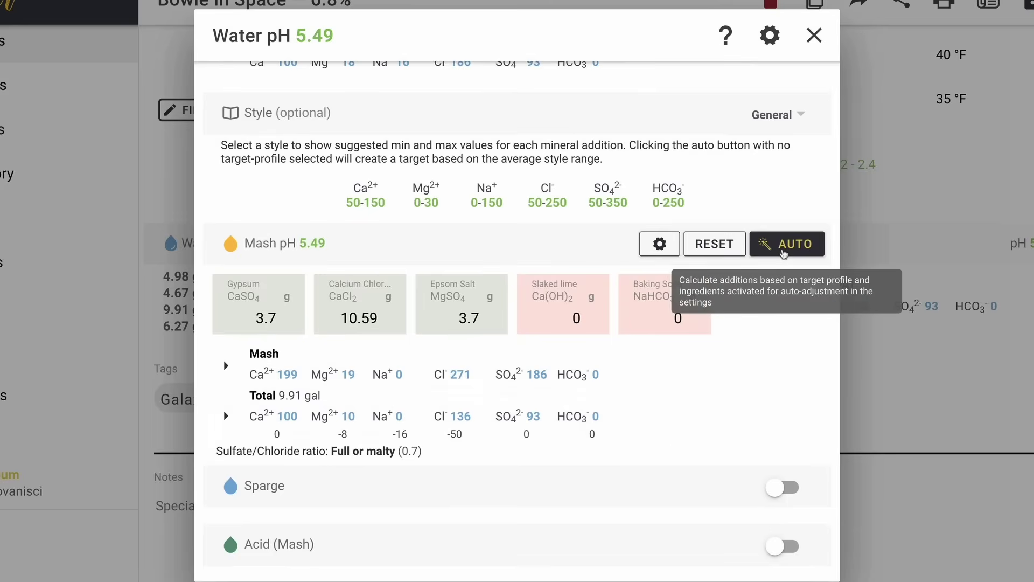
click(784, 253)
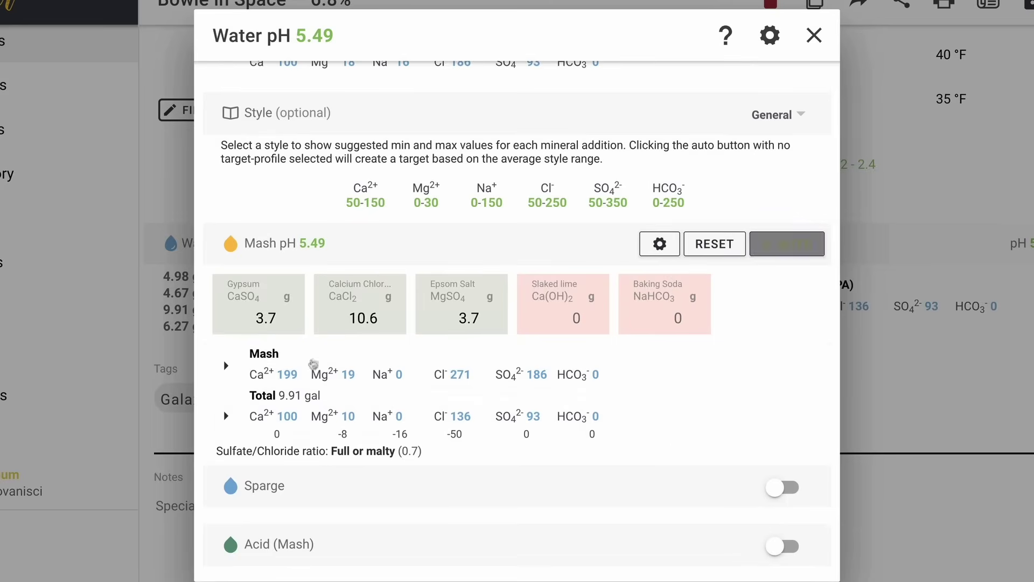
scroll(366, 303, down, 1)
scroll(366, 303, down, 2)
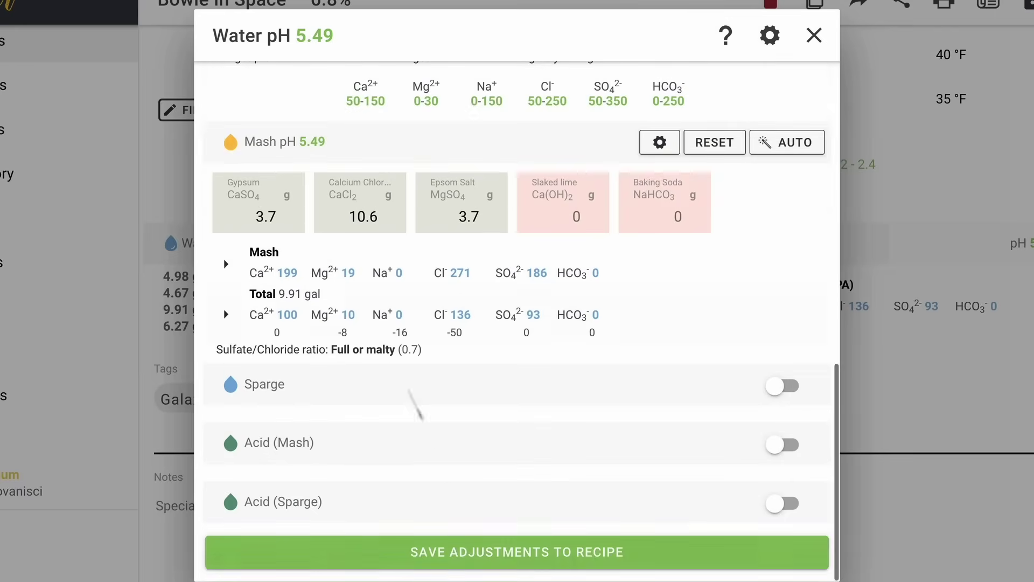
click(481, 552)
Scroll through the recipe's Misc and Water sections to review the saved salt additions
scroll(502, 444, up, 4)
scroll(501, 452, up, 6)
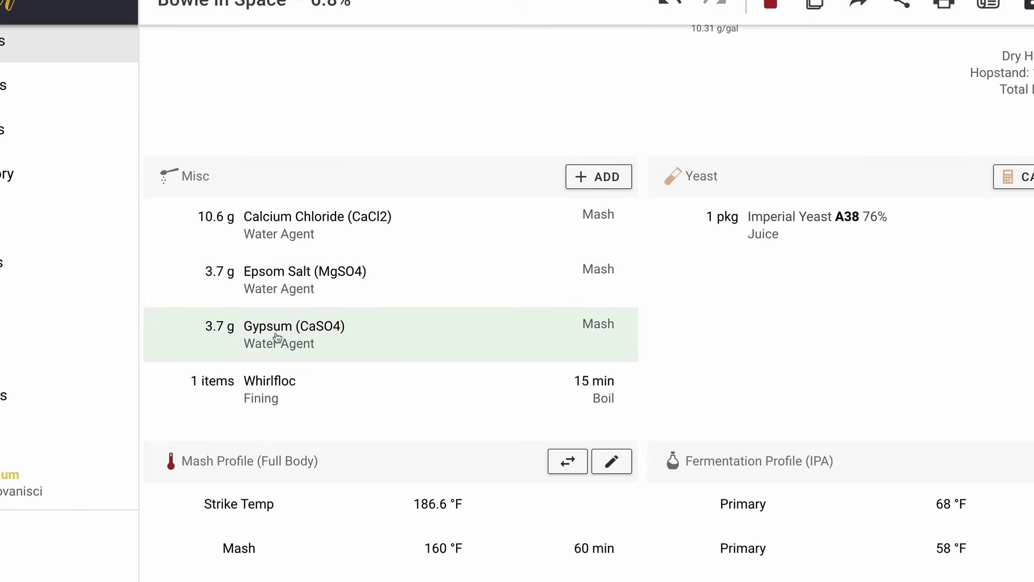
scroll(297, 338, down, 7)
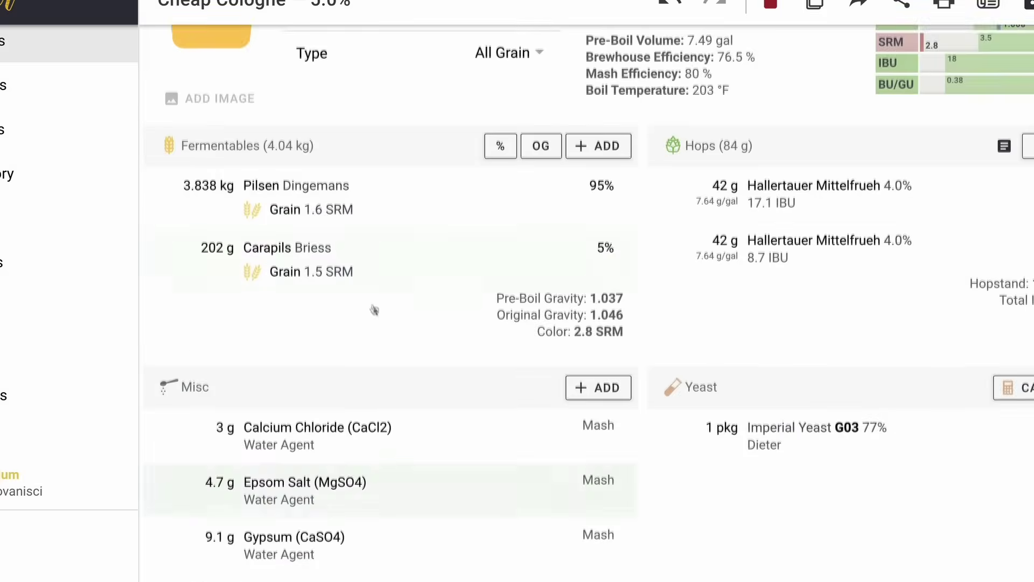
scroll(374, 307, up, 2)
scroll(272, 509, down, 5)
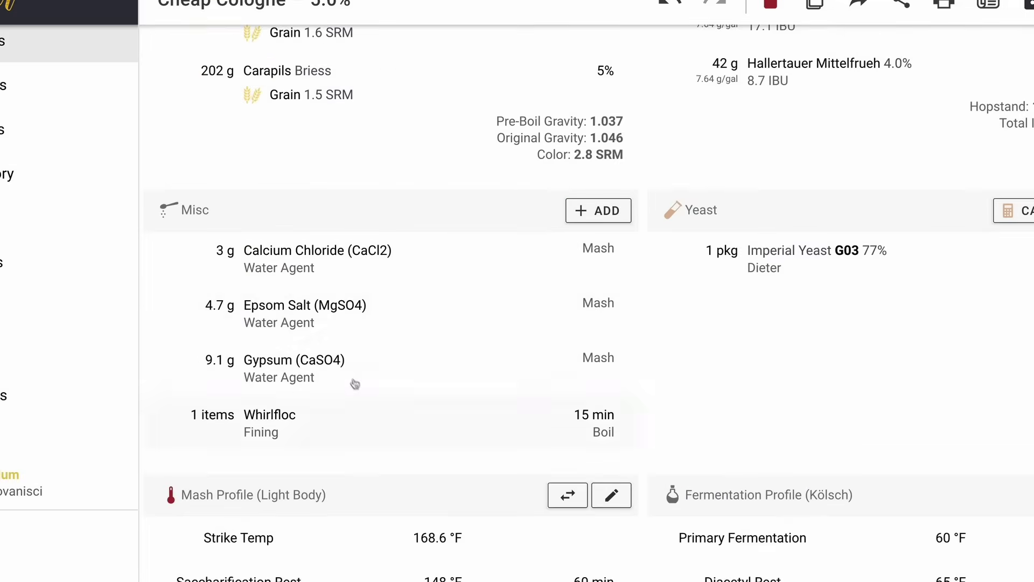
scroll(350, 382, up, 5)
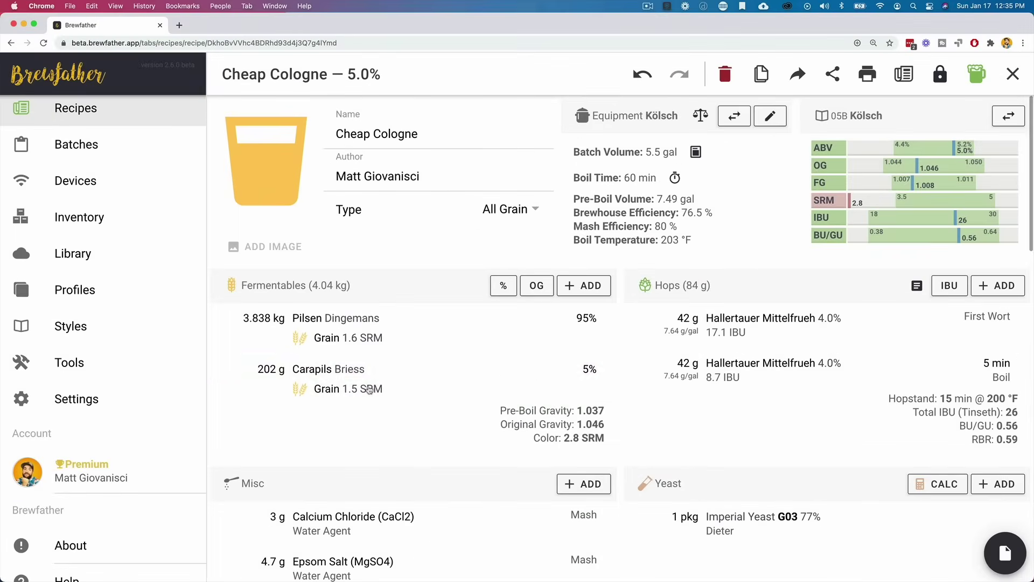